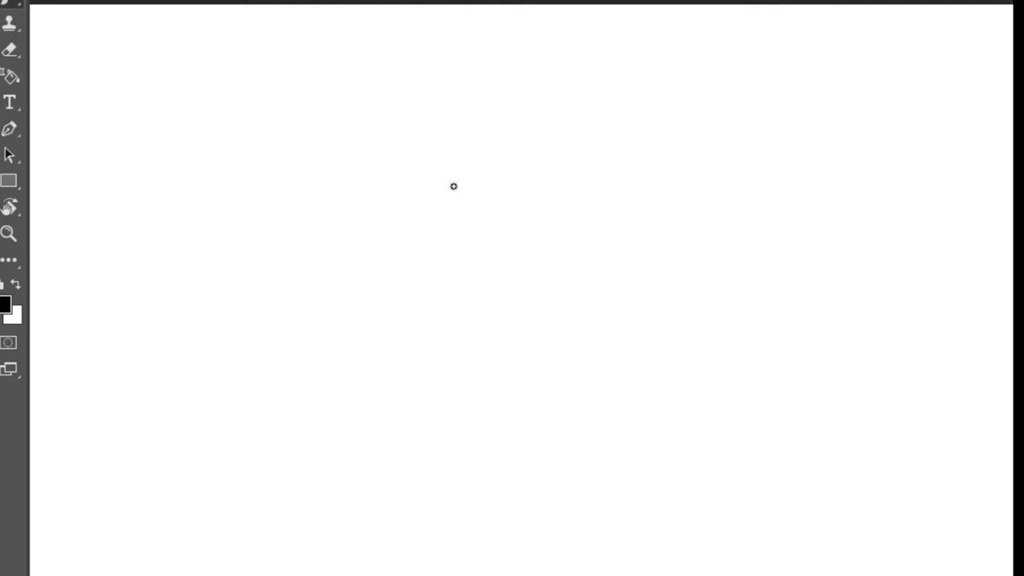
Step: Draw the head outline, the lower mask edge and a short chin line
mouse_move(461, 234)
mouse_down()
mouse_move(473, 133)
mouse_move(528, 116)
mouse_move(576, 165)
mouse_move(565, 274)
mouse_move(530, 297)
mouse_move(466, 304)
mouse_up()
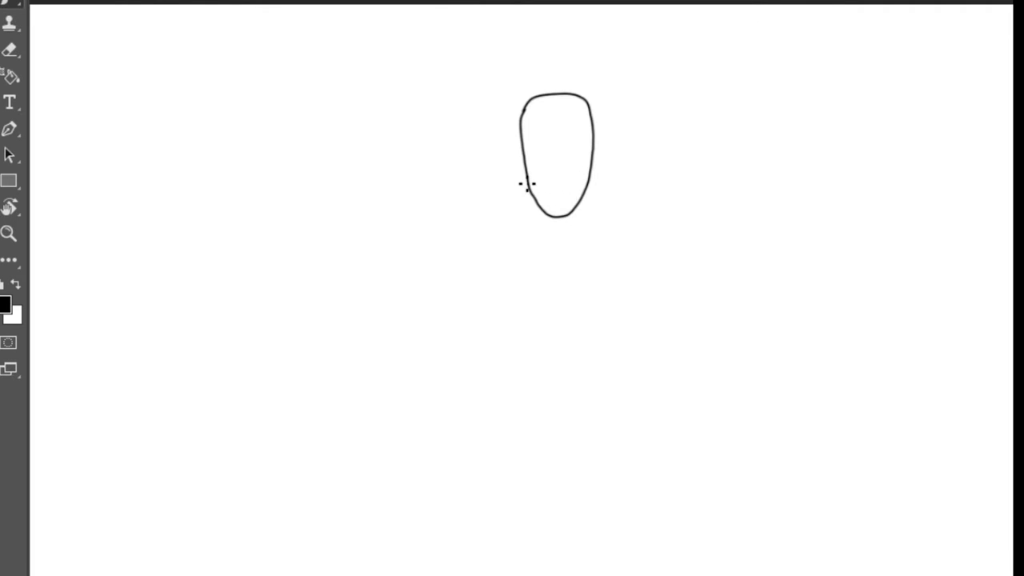
mouse_move(545, 159)
mouse_down()
mouse_move(574, 151)
mouse_move(595, 195)
mouse_up()
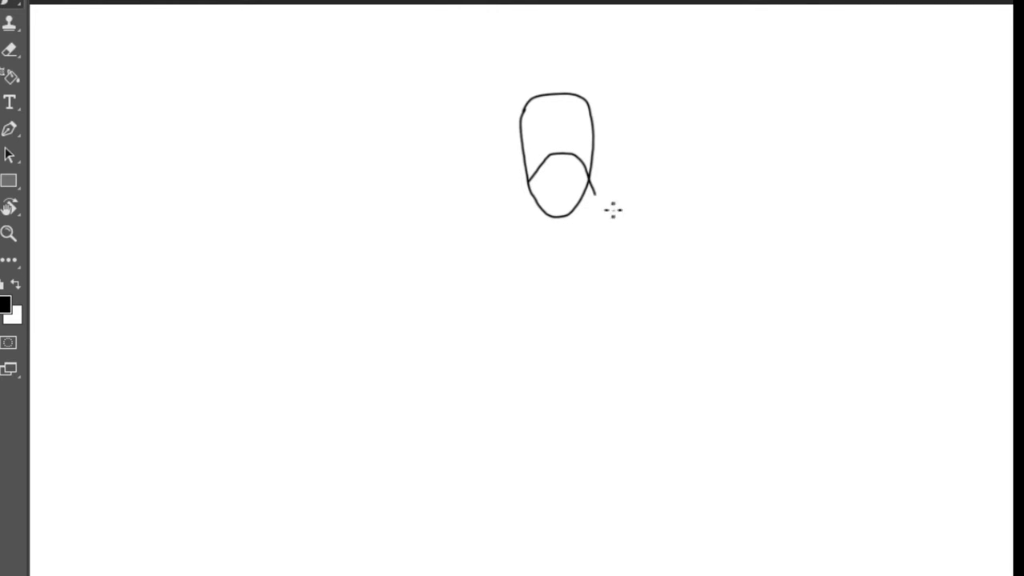
drag(557, 222, 558, 208)
Step: Add the nose and a thickened mouth, then a stroke at the head's upper right
drag(554, 163, 551, 170)
drag(563, 166, 566, 173)
mouse_move(542, 189)
mouse_down()
mouse_move(563, 181)
mouse_move(570, 200)
mouse_move(553, 192)
mouse_up()
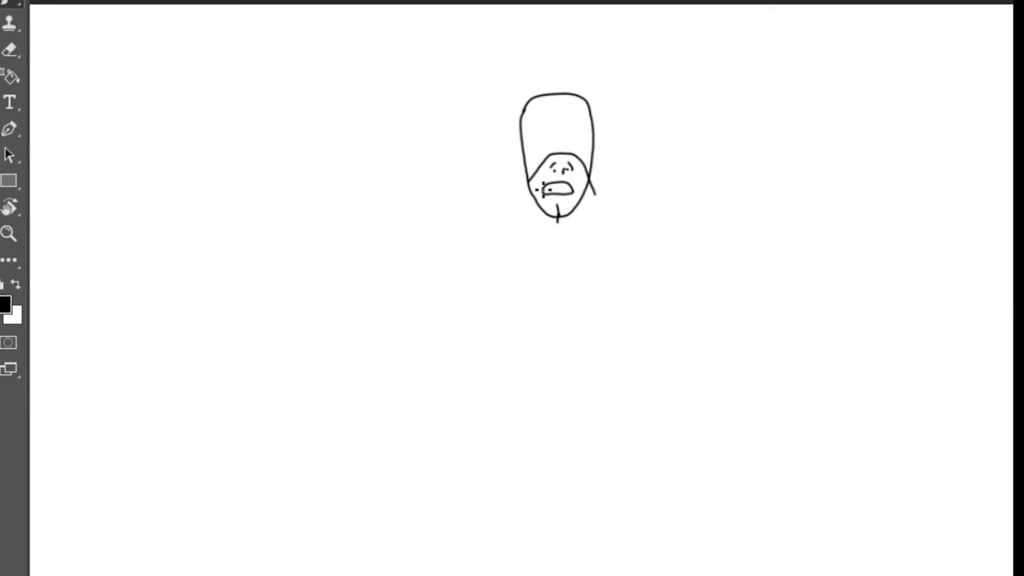
drag(547, 190, 573, 189)
click(11, 76)
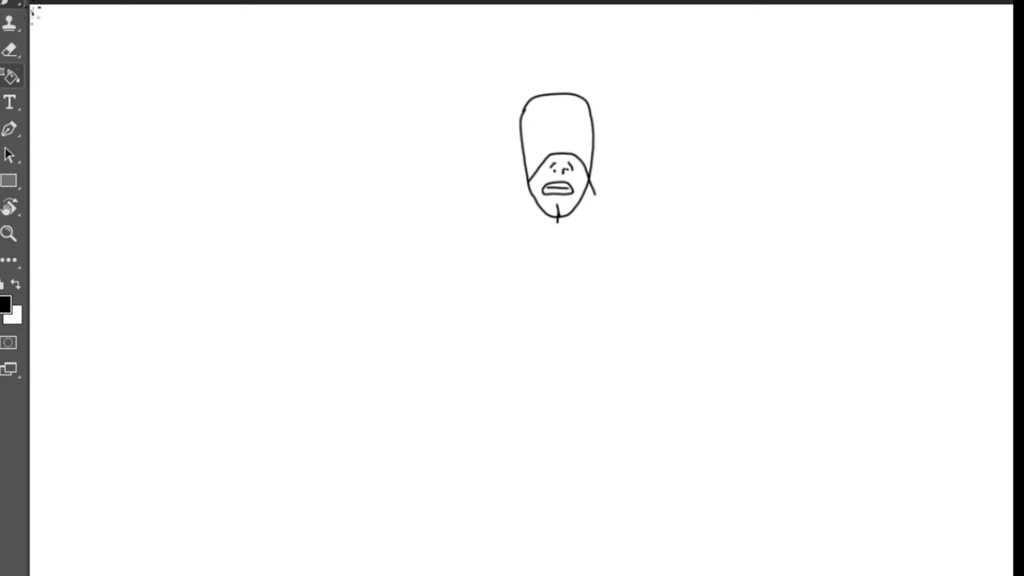
key(b)
mouse_move(569, 131)
mouse_down()
mouse_move(591, 132)
mouse_move(549, 141)
mouse_move(528, 133)
mouse_move(549, 134)
mouse_up()
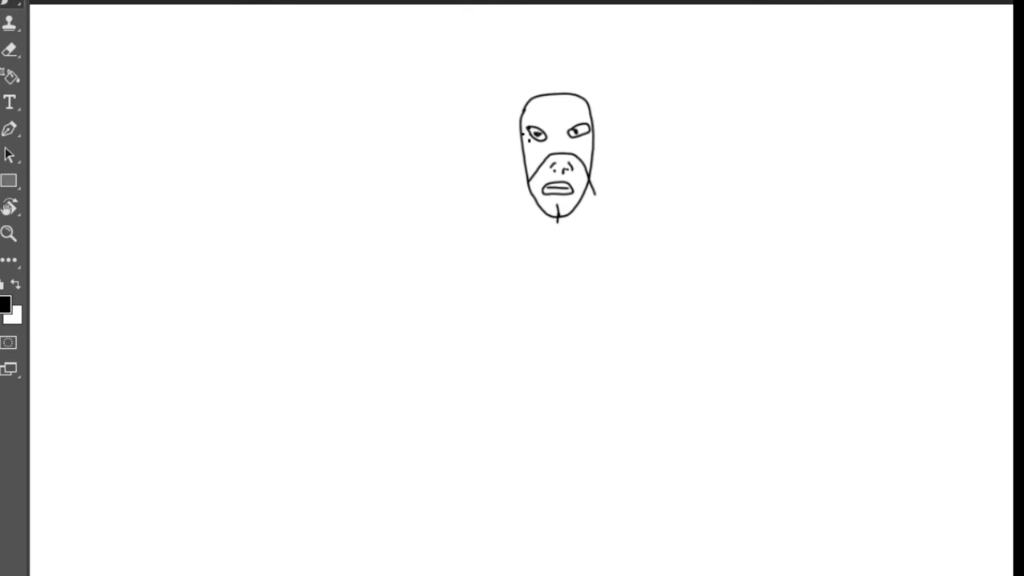
Step: Add eyes with pupils, a waist belt, hair tufts by the ears, and an oval shield with hand
drag(573, 132, 579, 131)
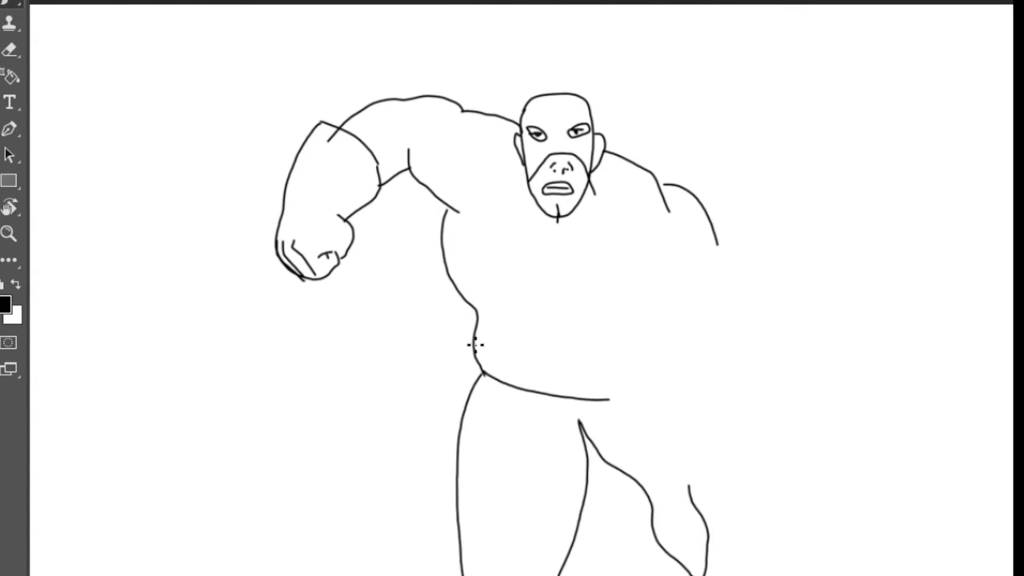
mouse_move(480, 366)
mouse_down()
mouse_move(606, 378)
mouse_move(561, 377)
mouse_move(587, 375)
mouse_move(556, 400)
mouse_up()
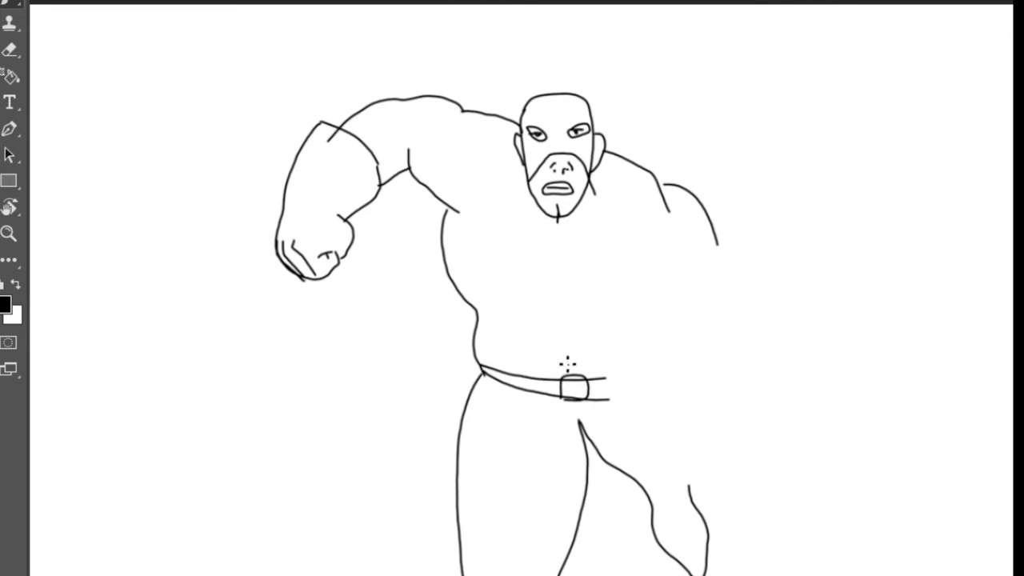
drag(554, 161, 572, 170)
drag(522, 143, 510, 104)
drag(592, 132, 605, 99)
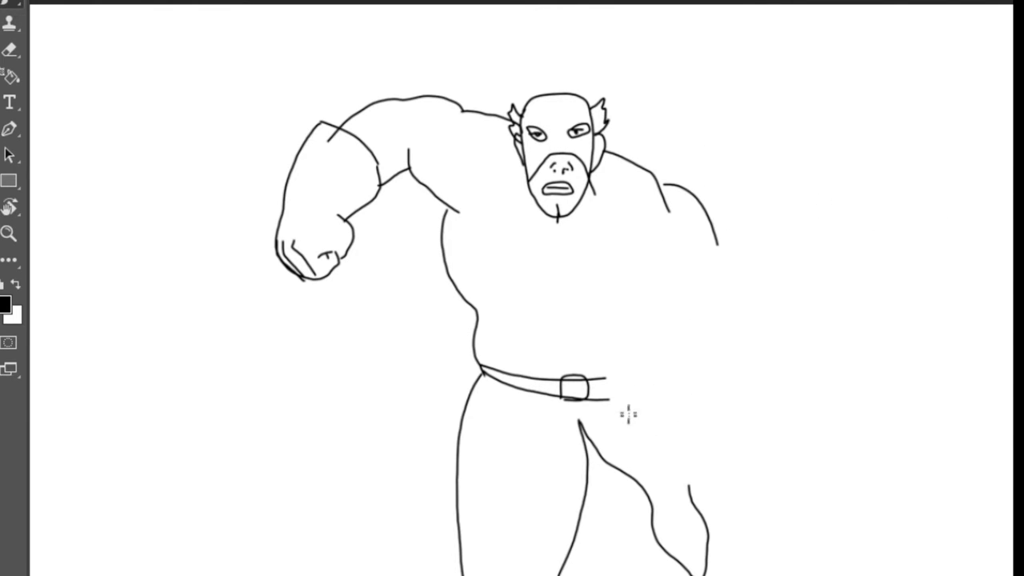
mouse_move(618, 406)
mouse_down()
mouse_move(620, 240)
mouse_move(654, 229)
mouse_move(701, 469)
mouse_up()
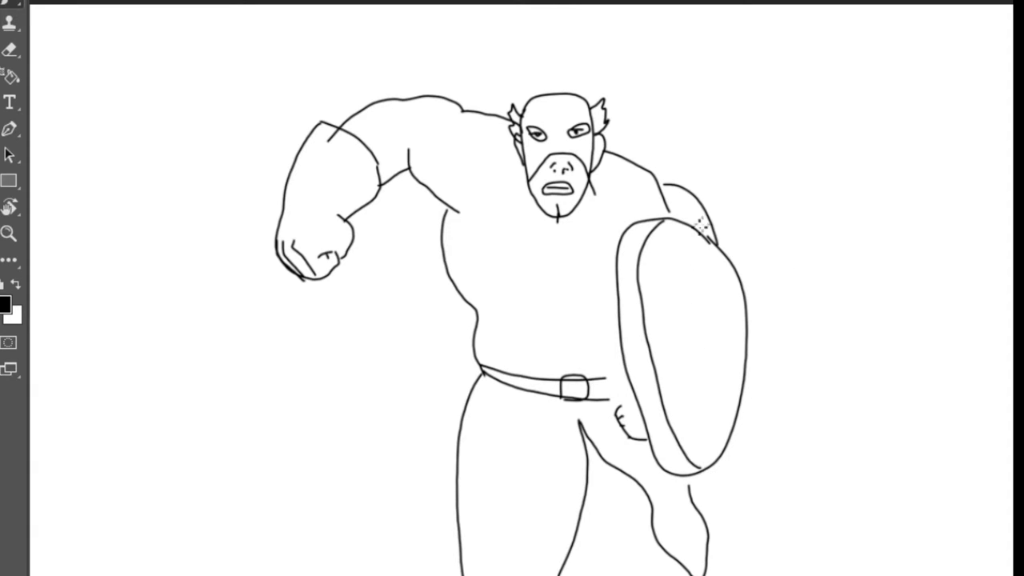
Step: Add inner shield stripes, a curved forehead emblem and hatched inner-thigh lines
mouse_move(692, 232)
mouse_down()
mouse_move(665, 277)
mouse_move(673, 350)
mouse_up()
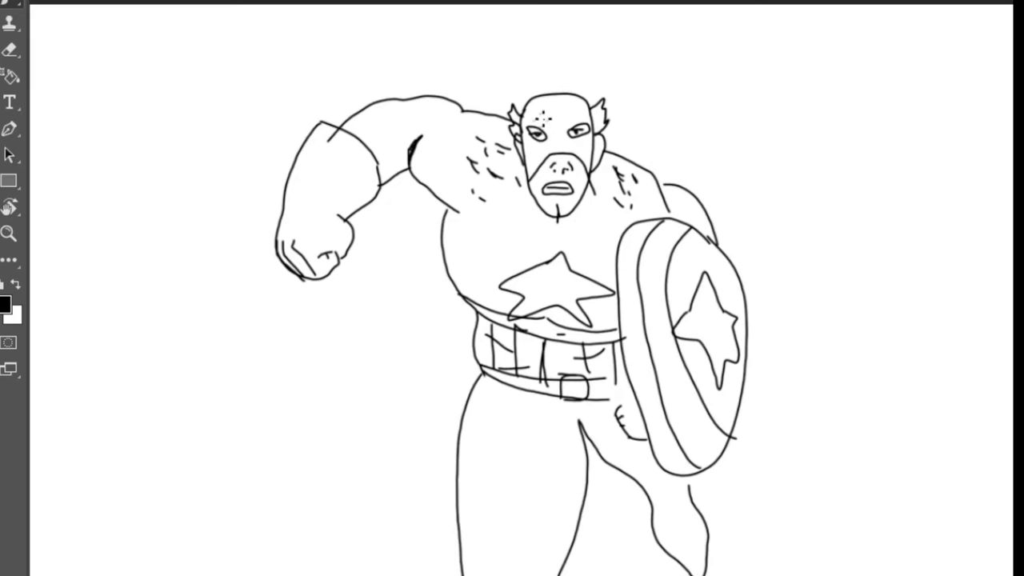
mouse_move(543, 115)
mouse_down()
mouse_move(566, 103)
mouse_move(584, 119)
mouse_up()
drag(537, 411, 584, 484)
drag(560, 446, 585, 490)
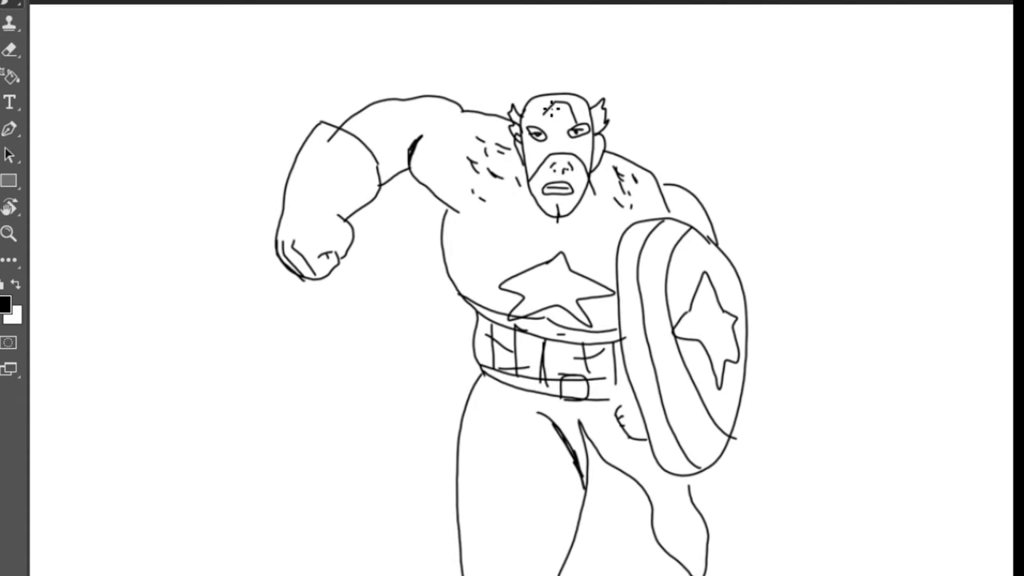
mouse_move(561, 102)
mouse_down()
mouse_move(547, 121)
mouse_move(566, 105)
mouse_up()
drag(559, 112, 568, 109)
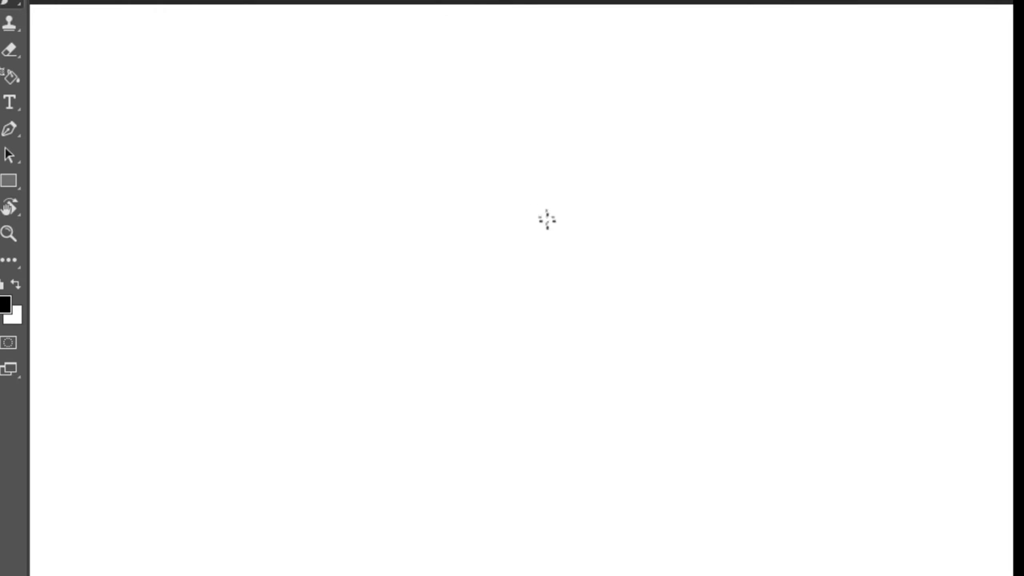
Step: Outline the new figure's head and an arm raised to the top edge, with an undone eraser attempt
mouse_move(545, 224)
mouse_down()
mouse_move(568, 149)
mouse_move(622, 146)
mouse_move(661, 183)
mouse_move(664, 273)
mouse_move(629, 336)
mouse_move(573, 300)
mouse_move(505, 125)
mouse_move(514, 98)
mouse_move(617, 50)
mouse_up()
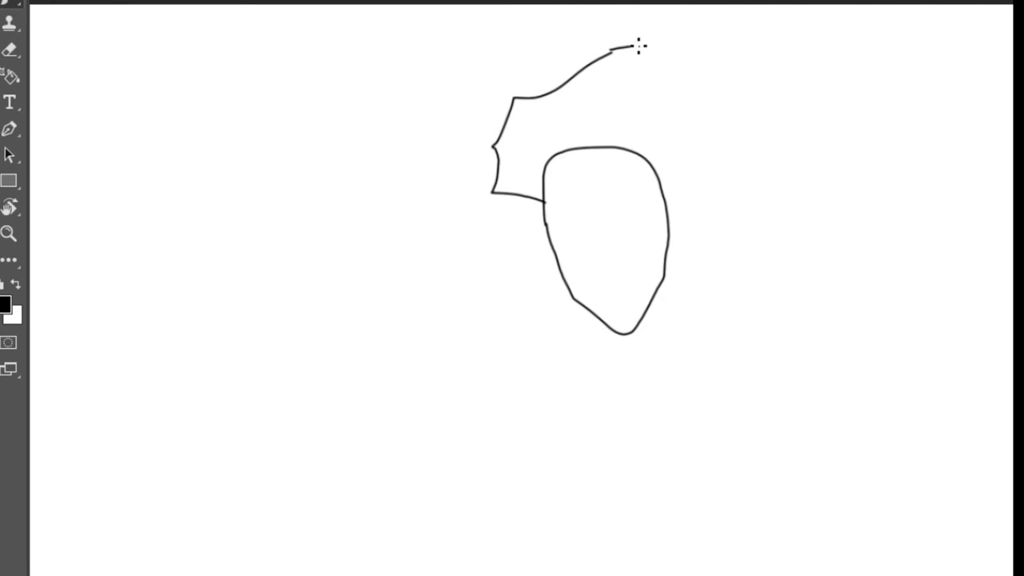
mouse_move(612, 52)
mouse_down()
mouse_move(674, 66)
mouse_move(469, 96)
mouse_move(429, 117)
mouse_move(443, 105)
mouse_up()
key(e)
key(ctrl+z)
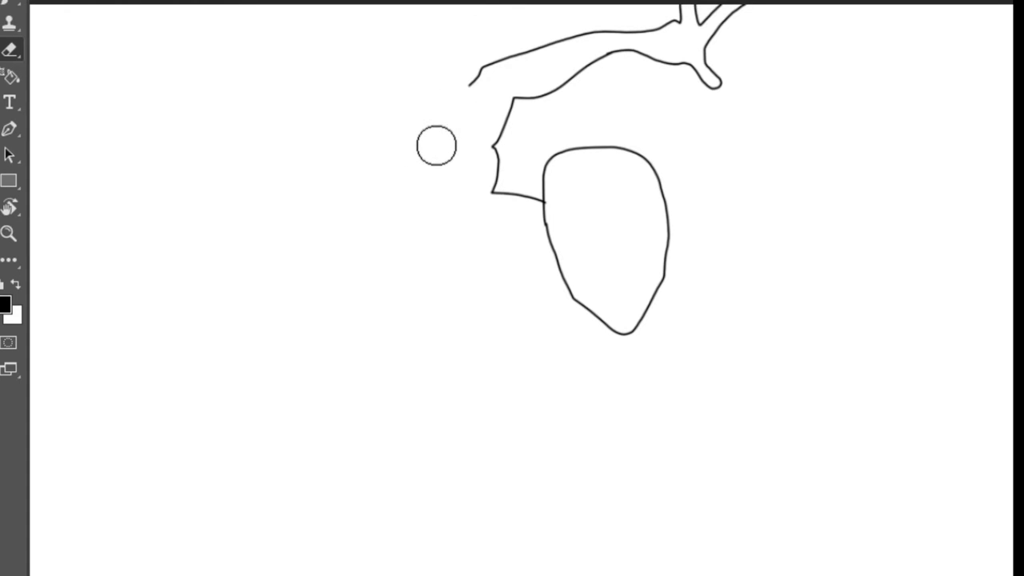
key(b)
Step: Draw the arm's lower contour, shoulder line, chest curve and hand stroke
drag(477, 76, 309, 294)
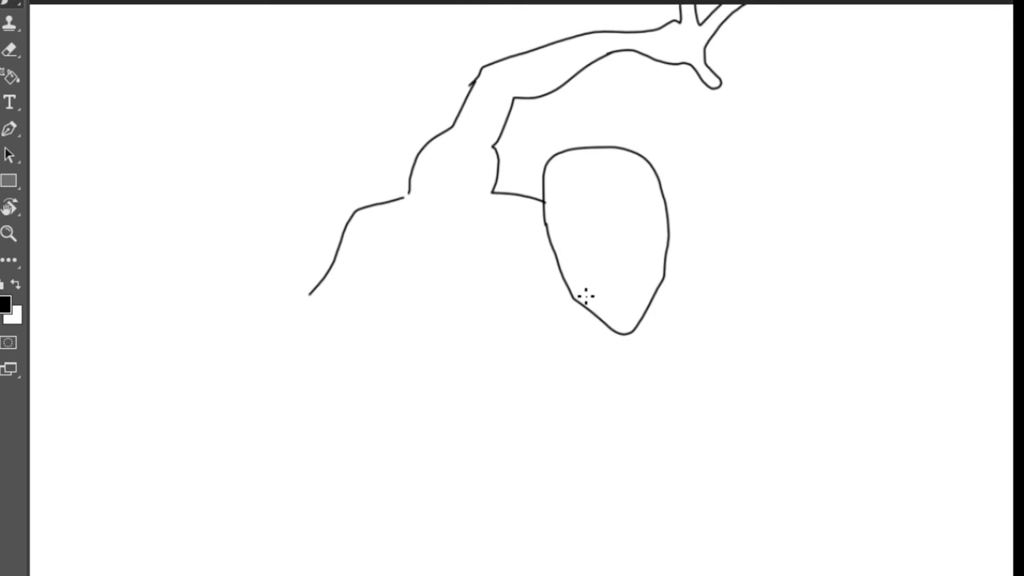
mouse_move(572, 298)
mouse_down()
mouse_move(516, 300)
mouse_move(495, 356)
mouse_up()
drag(427, 258, 457, 315)
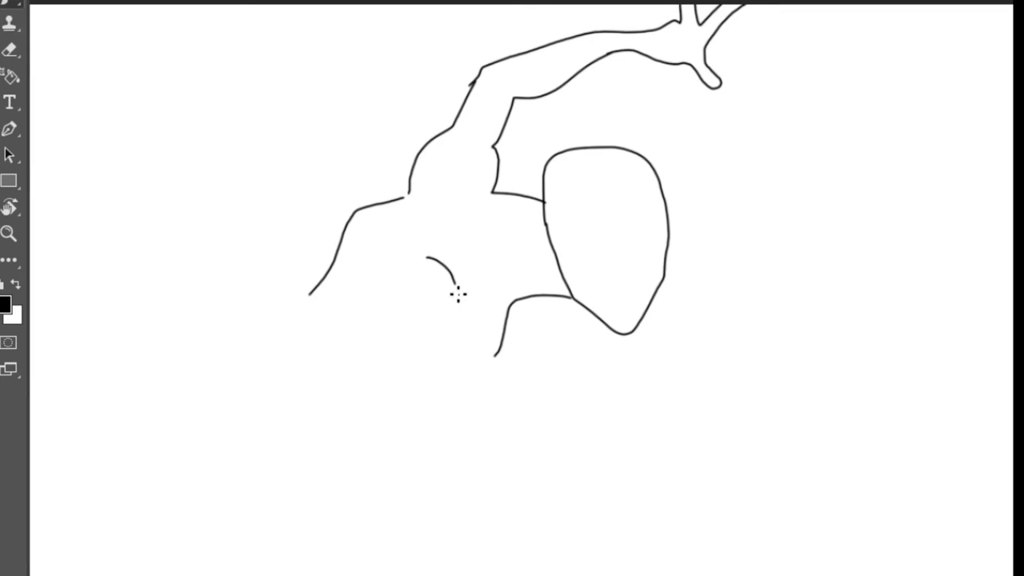
drag(312, 311, 404, 368)
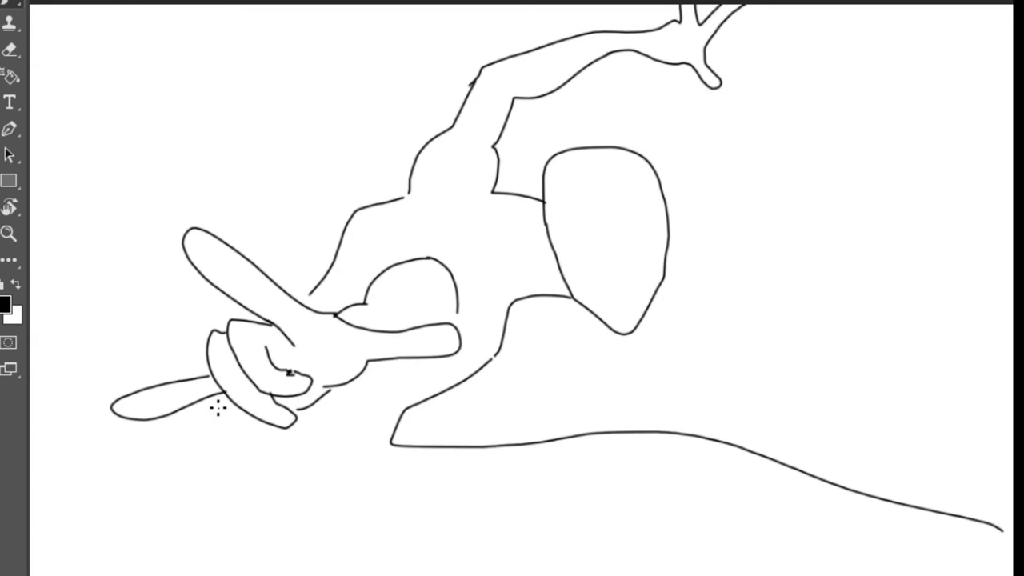
Step: Add strokes to Spider-Man's hand, then draw Batman's cowl top with pointed ears
drag(214, 404, 211, 433)
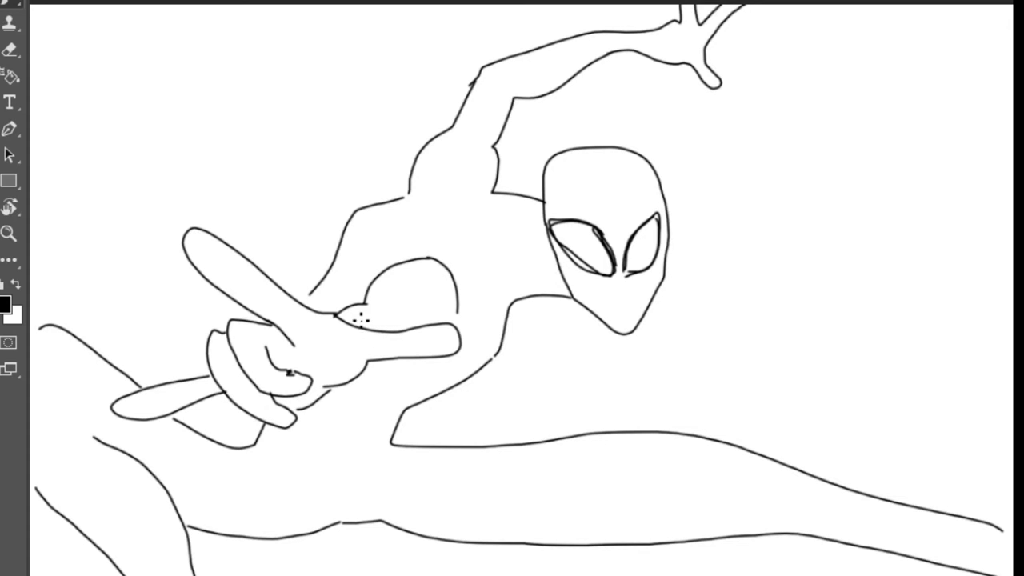
drag(345, 322, 415, 312)
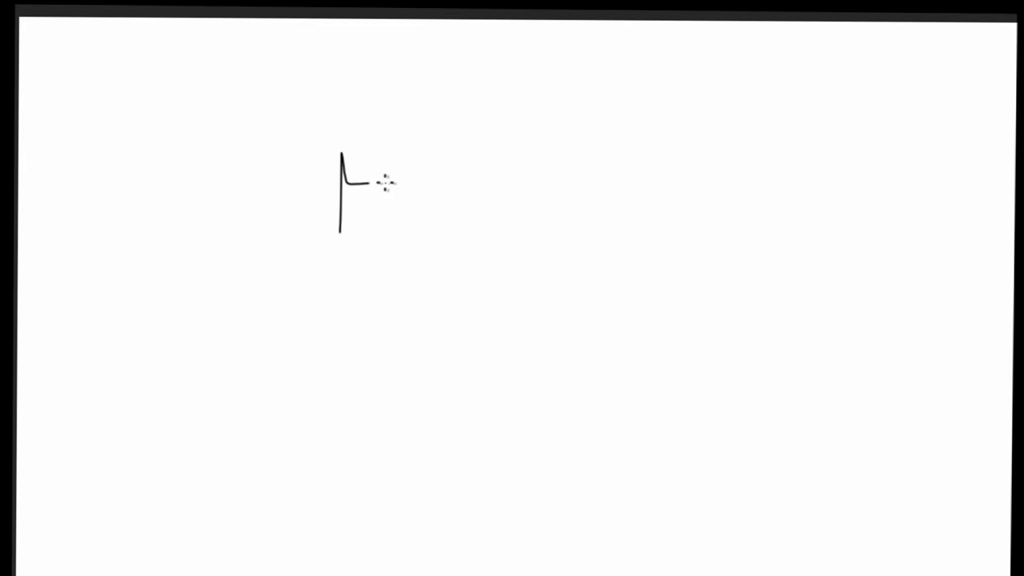
mouse_move(385, 182)
mouse_down()
mouse_move(429, 209)
mouse_move(421, 280)
mouse_move(398, 324)
mouse_up()
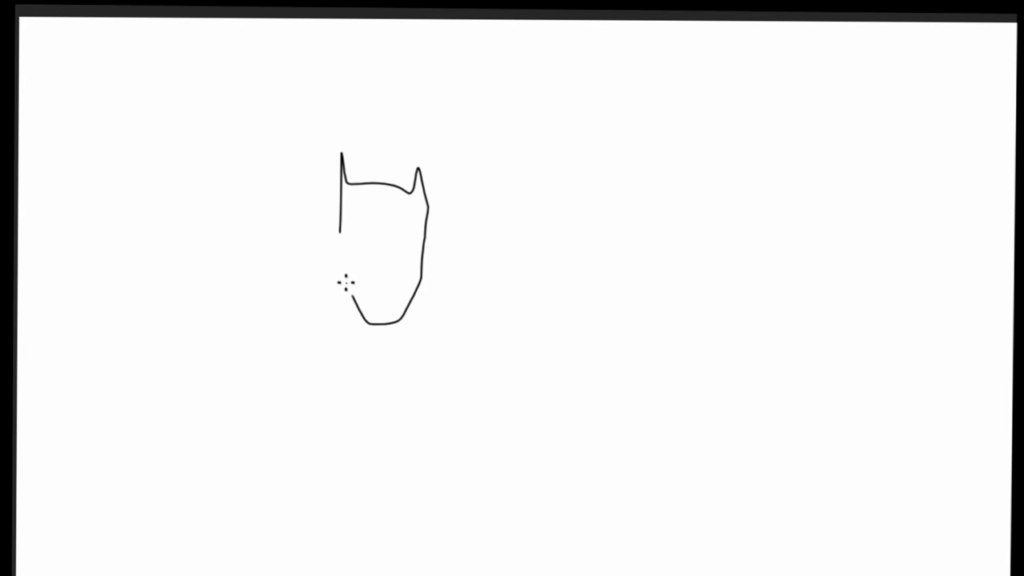
Step: Draw the cowl side and mask edge across Batman's face, undoing the unwanted mouth stroke
drag(345, 283, 419, 282)
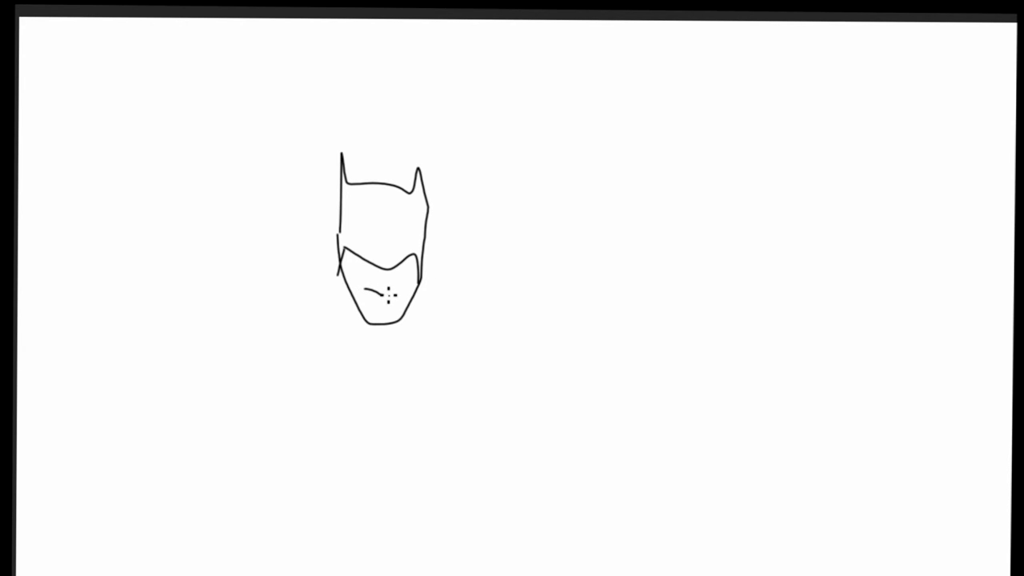
drag(380, 295, 405, 296)
key(ctrl+z)
key(ctrl+z)
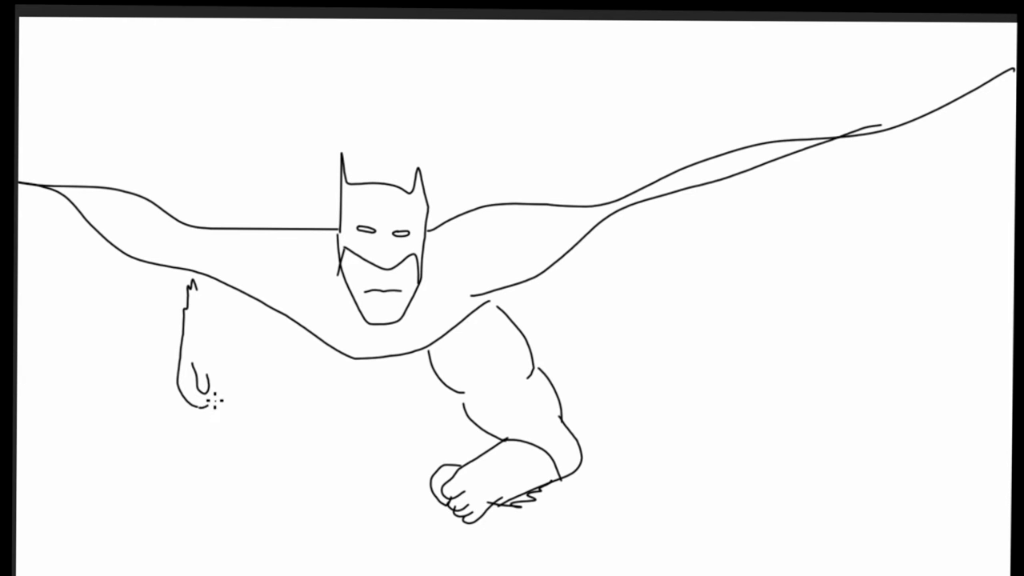
Step: Finish the left fist, draw the waist belt and extend the cape over the shoulders
drag(212, 392, 198, 403)
mouse_move(212, 381)
mouse_down()
mouse_move(207, 399)
mouse_move(225, 318)
mouse_move(254, 296)
mouse_up()
mouse_move(336, 472)
mouse_down()
mouse_move(432, 474)
mouse_move(380, 490)
mouse_up()
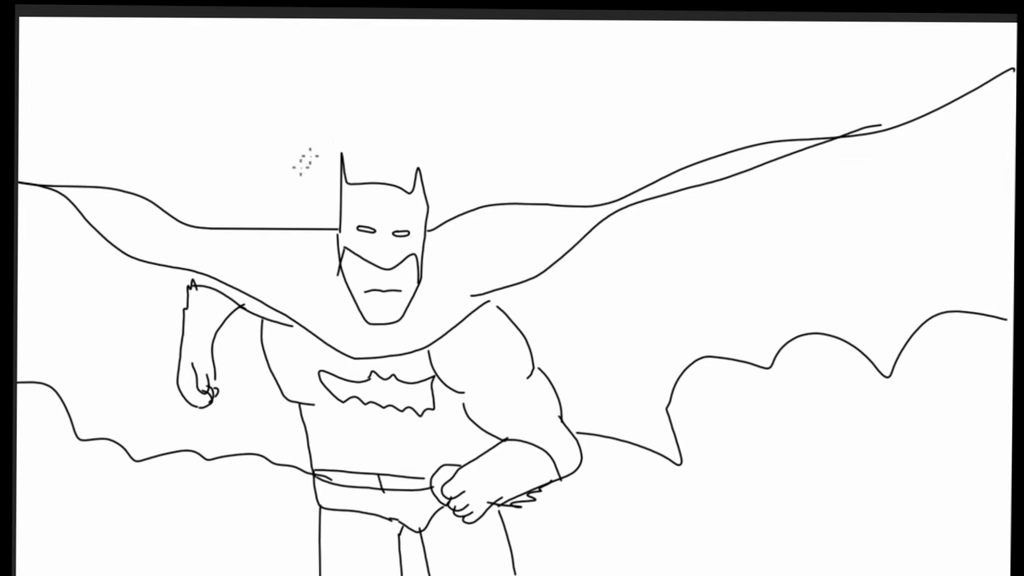
mouse_move(225, 228)
mouse_down()
mouse_move(389, 37)
mouse_move(585, 165)
mouse_move(572, 237)
mouse_up()
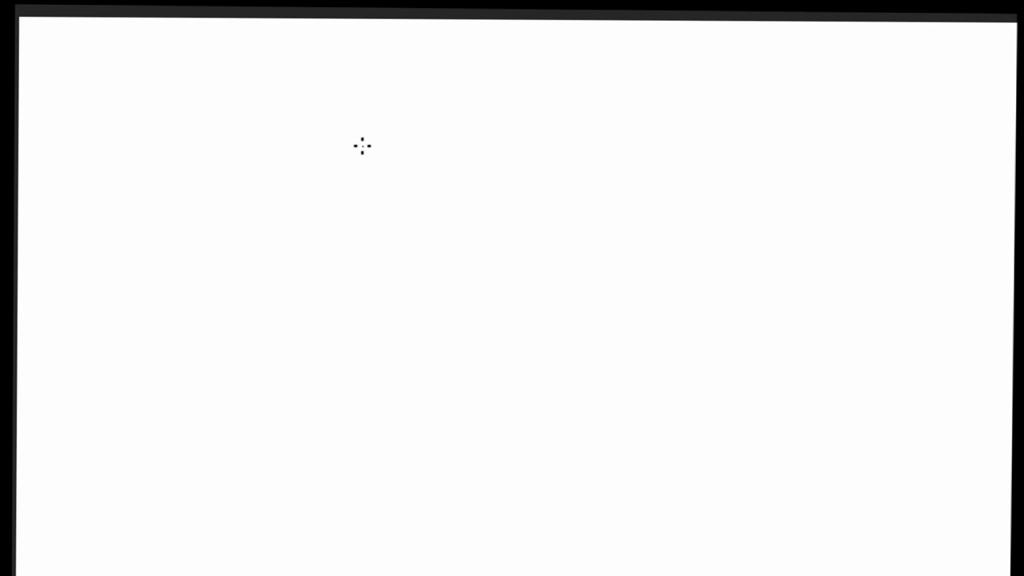
Step: Draw the mask brow, nose marks, mustache with lower lip, and a tooth line
drag(361, 146, 530, 162)
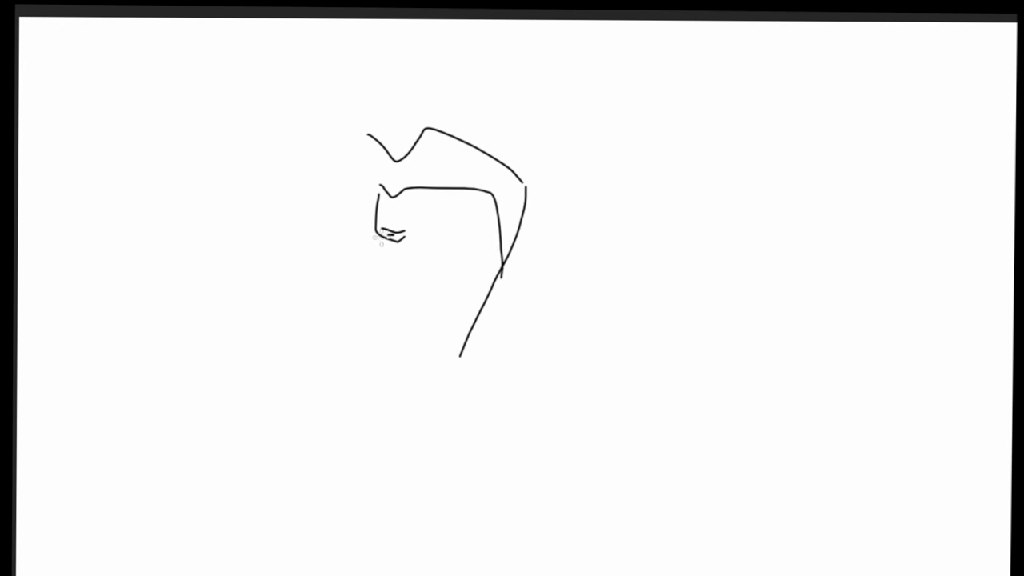
mouse_move(382, 244)
mouse_down()
mouse_move(389, 232)
mouse_move(400, 244)
mouse_move(379, 233)
mouse_move(377, 241)
mouse_up()
drag(357, 276, 472, 281)
mouse_move(382, 281)
mouse_down()
mouse_move(428, 295)
mouse_move(408, 312)
mouse_move(445, 315)
mouse_up()
Step: Add stubble dots, a pointed beard, the right eye opening and leftward brow and mask extensions
click(382, 314)
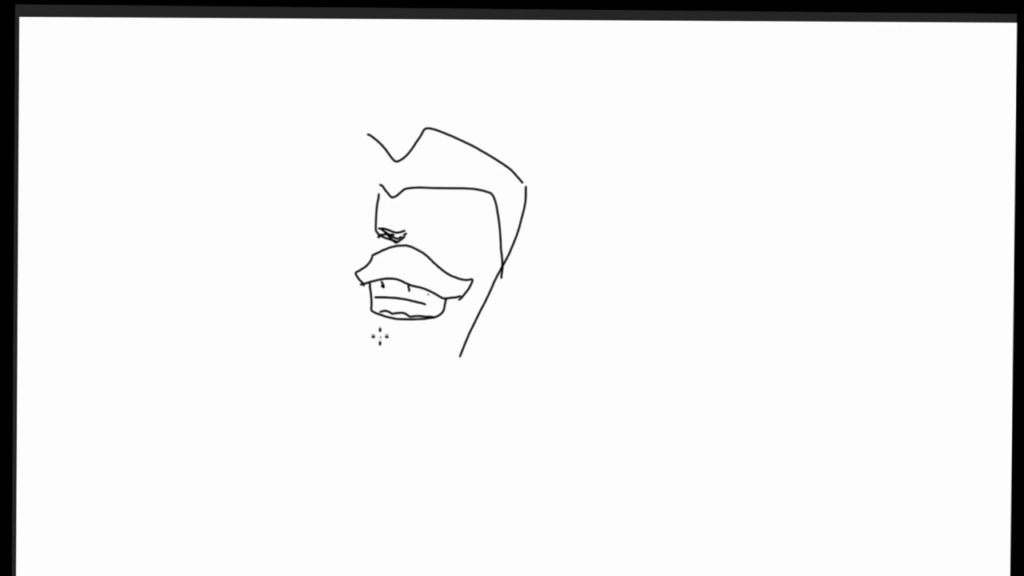
drag(379, 336, 420, 337)
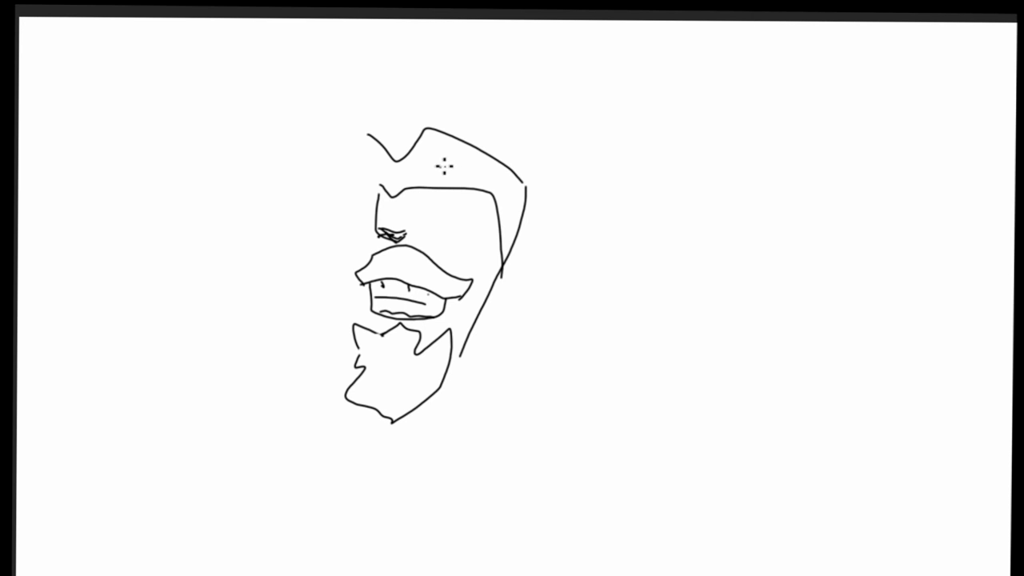
mouse_move(440, 168)
mouse_down()
mouse_move(486, 171)
mouse_move(440, 170)
mouse_up()
drag(380, 187, 362, 188)
drag(368, 134, 338, 134)
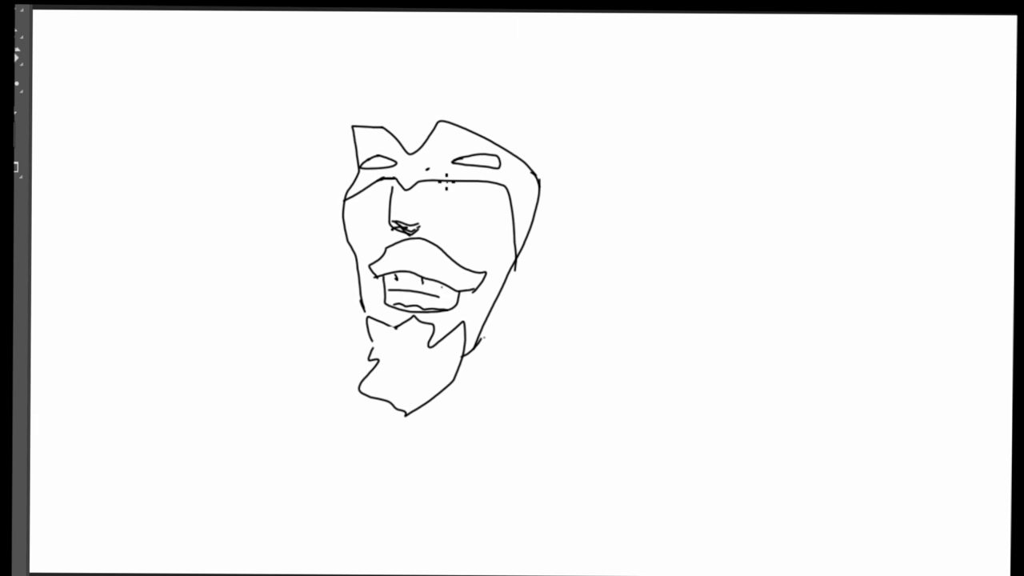
Step: Fill the mask band around the eyes solid black with the Paint Bucket, undoing an accidental full-canvas fill
key(g)
click(437, 164)
key(ctrl+z)
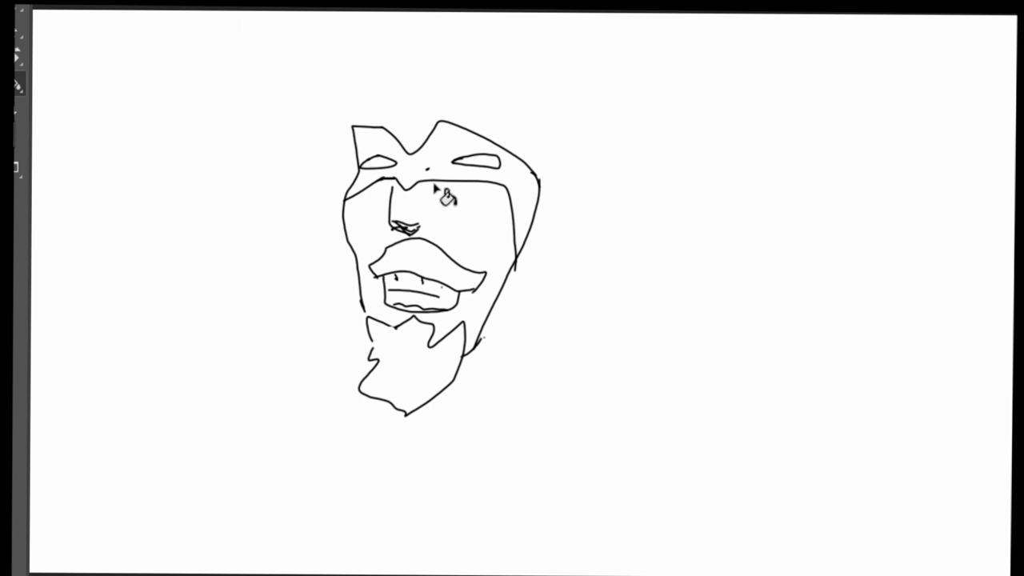
key(b)
scroll(414, 170, up, 3)
scroll(415, 170, up, 2)
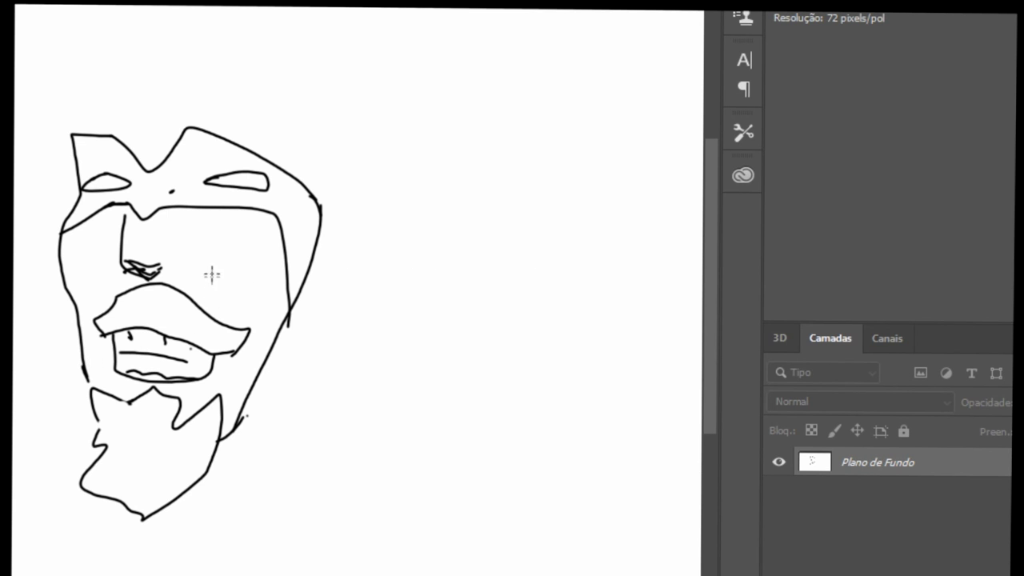
click(185, 196)
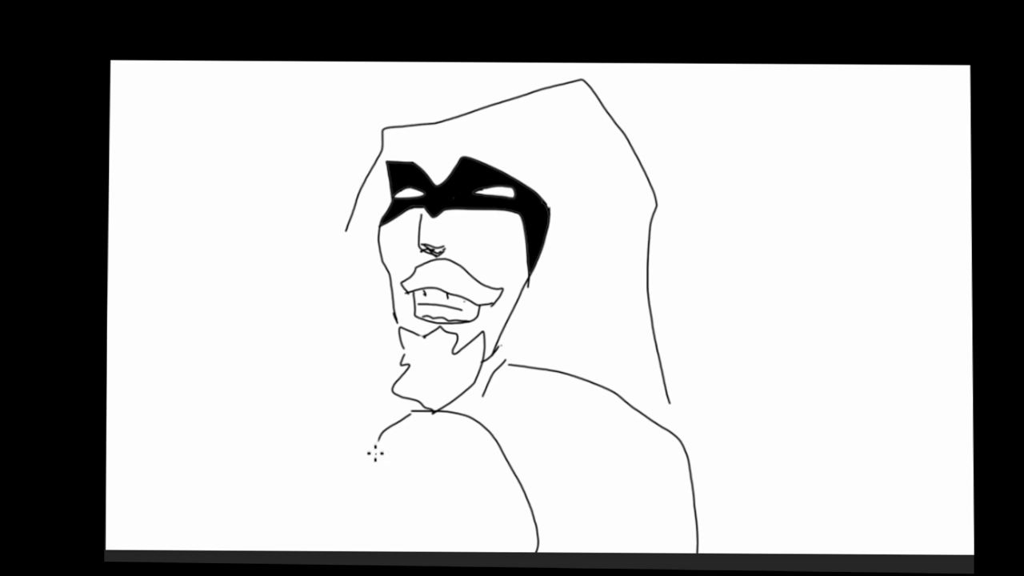
Step: Draw the fist's knuckles and contour, the hood's left edge, and a long bow to the top-left corner
mouse_move(403, 512)
mouse_down()
mouse_move(454, 497)
mouse_move(470, 546)
mouse_up()
mouse_move(349, 442)
mouse_down()
mouse_move(392, 522)
mouse_move(373, 445)
mouse_up()
drag(350, 226, 367, 328)
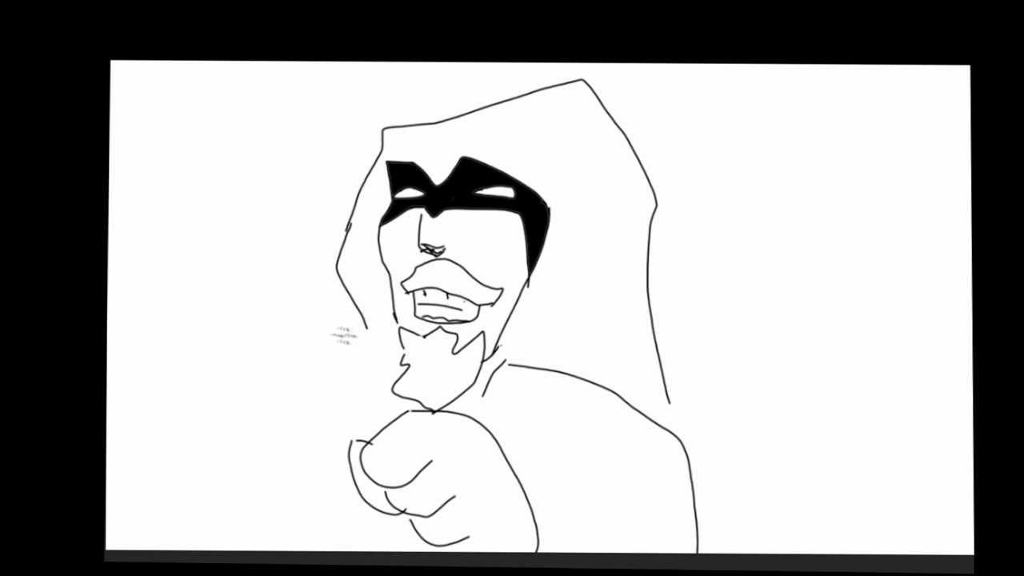
drag(400, 411, 130, 61)
drag(110, 130, 369, 436)
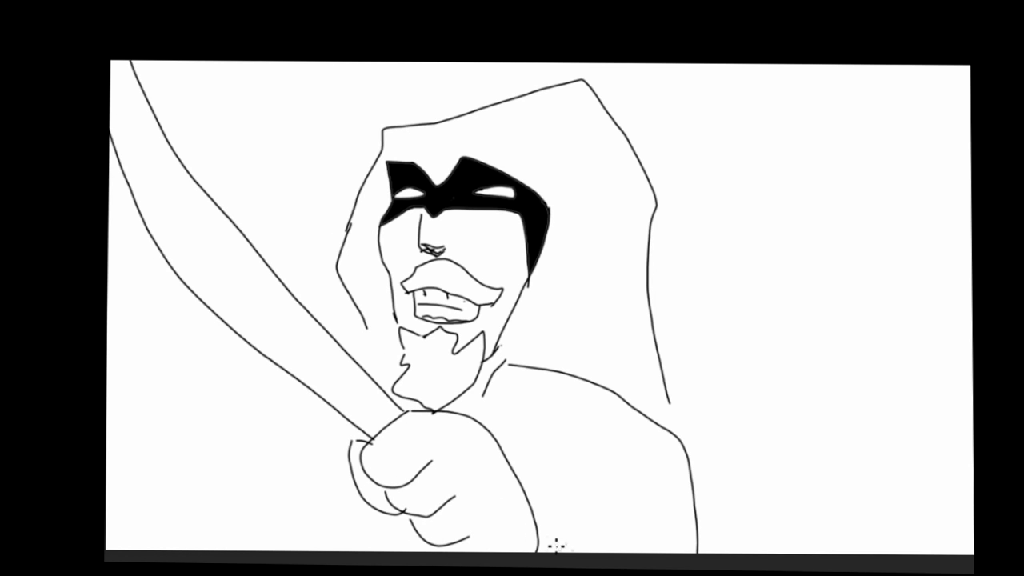